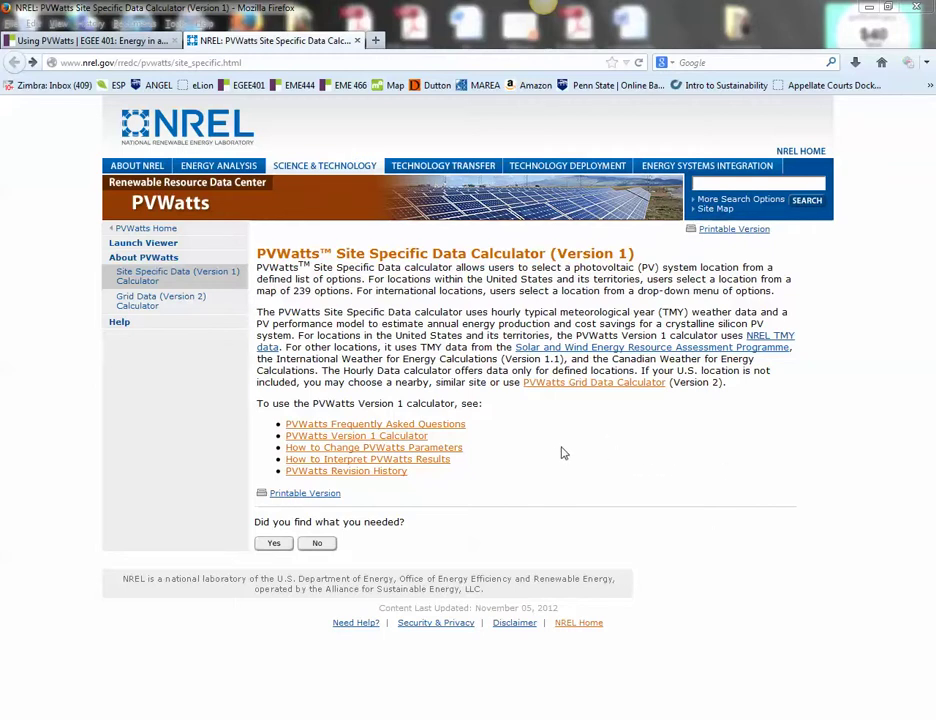
- Open the PVWatts Version 1 calculator from the Site Specific Data Calculator list
click(416, 440)
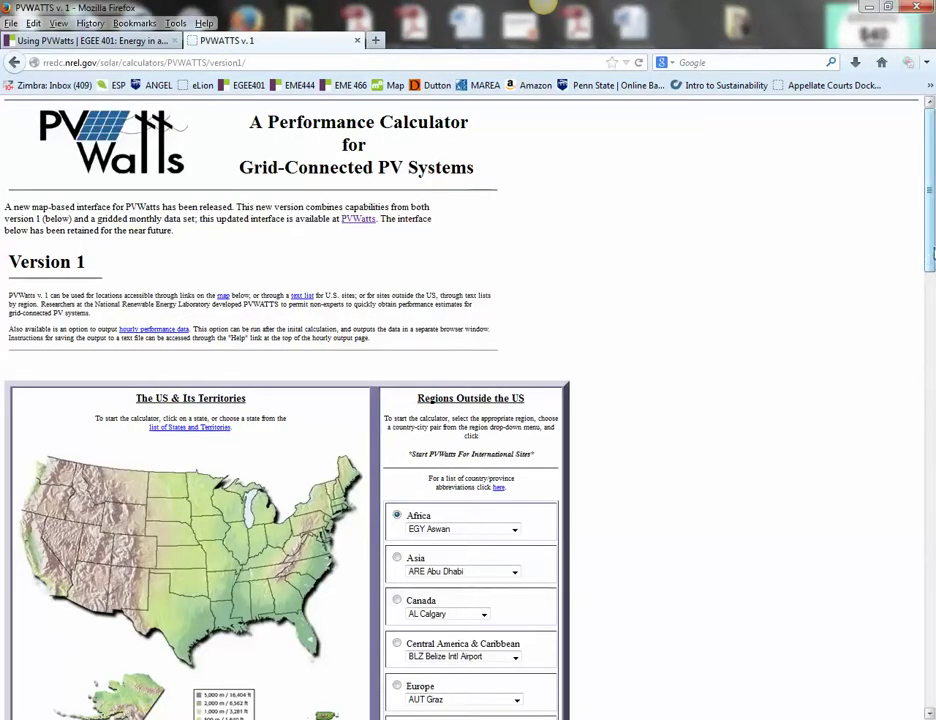
- Scroll down to the US map and choose Pennsylvania as the state
drag(931, 255, 931, 328)
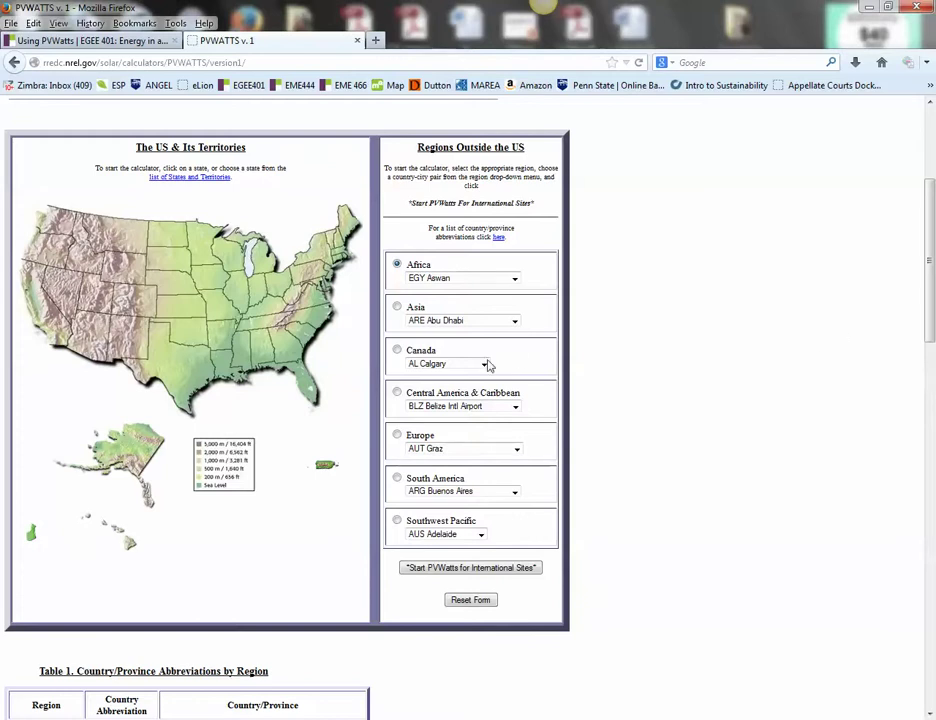
click(314, 278)
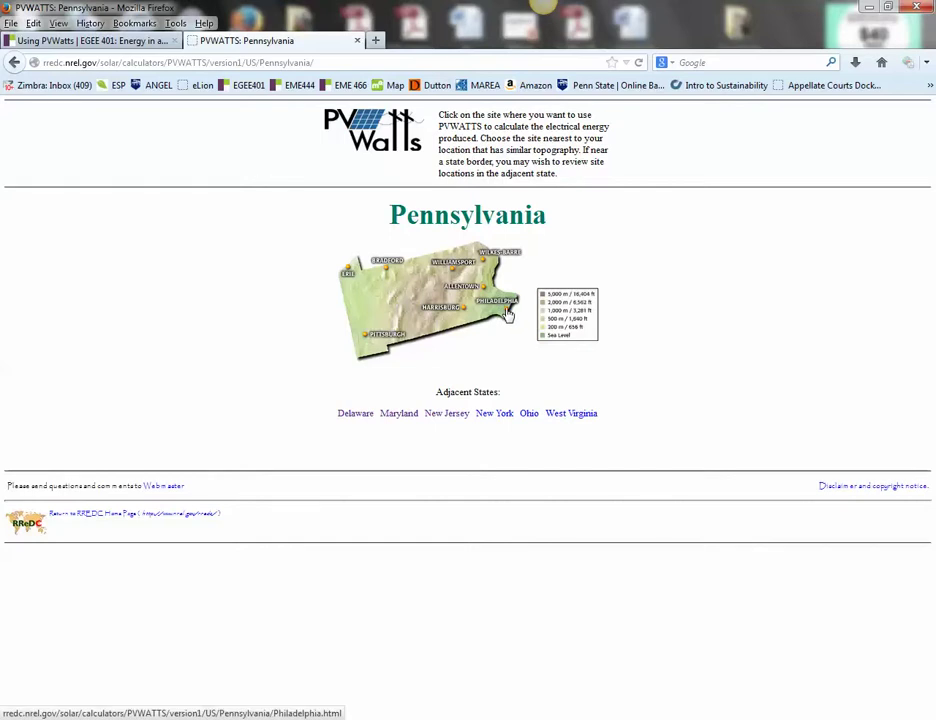
- Choose Philadelphia on the Pennsylvania map to load its default system form
click(508, 314)
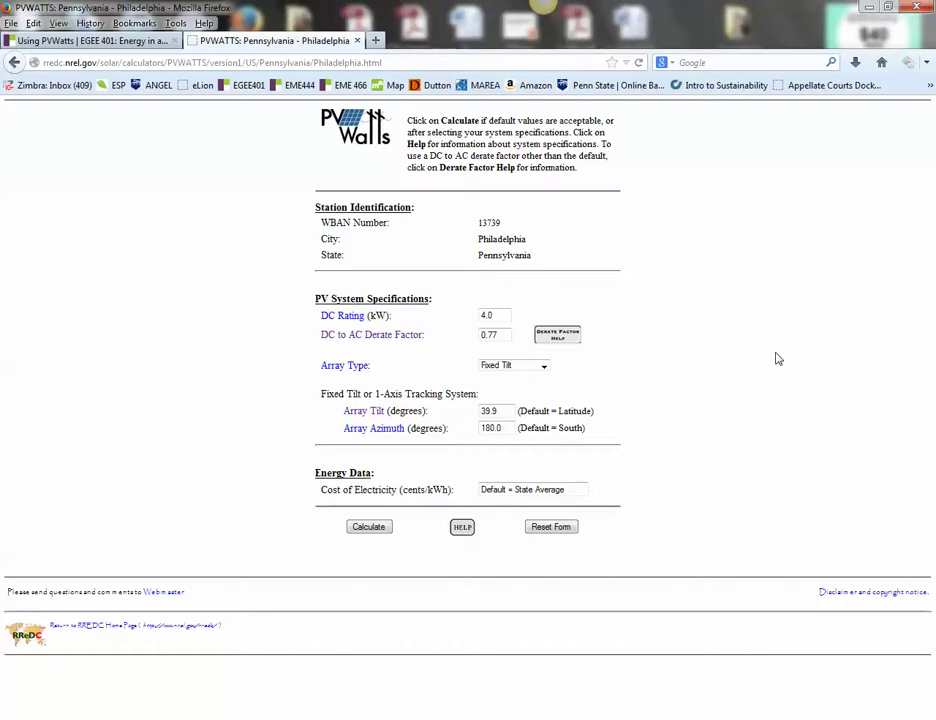
- Replace the 4.0 kW default DC rating with 9.6 kW
click(490, 317)
drag(490, 318, 452, 321)
text(9.6)
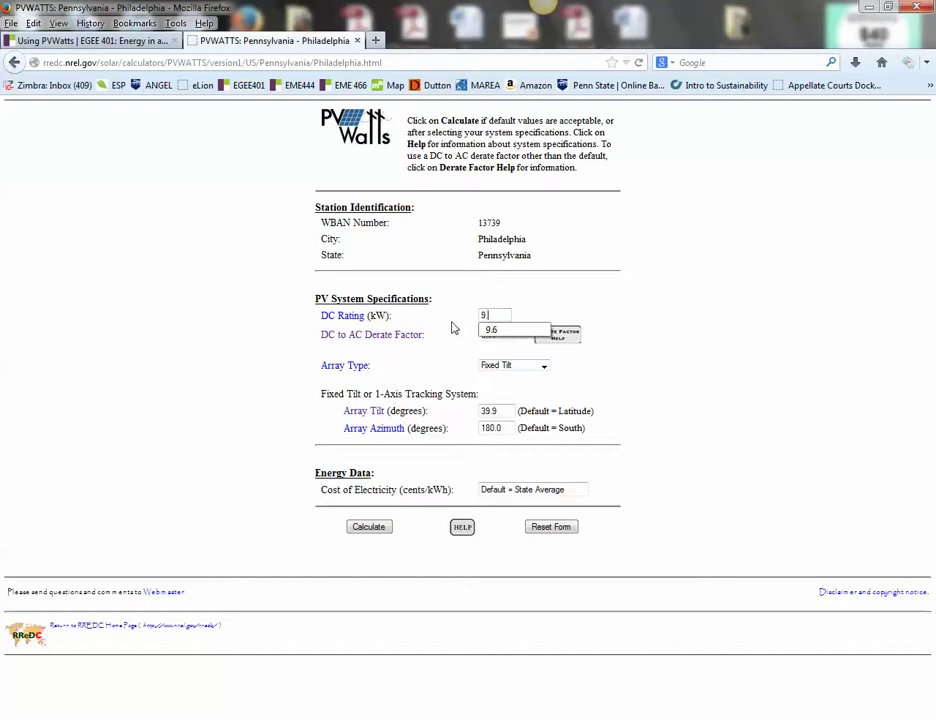
click(652, 326)
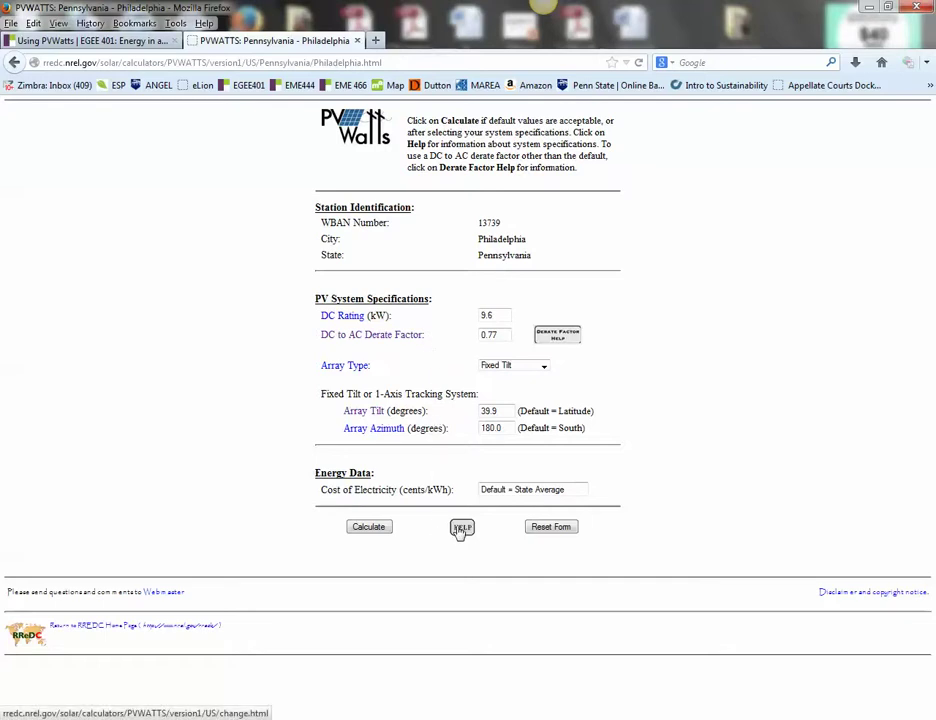
- Open HELP in a new tab and follow it to the How to Change Parameters guide
right_click(461, 529)
click(558, 255)
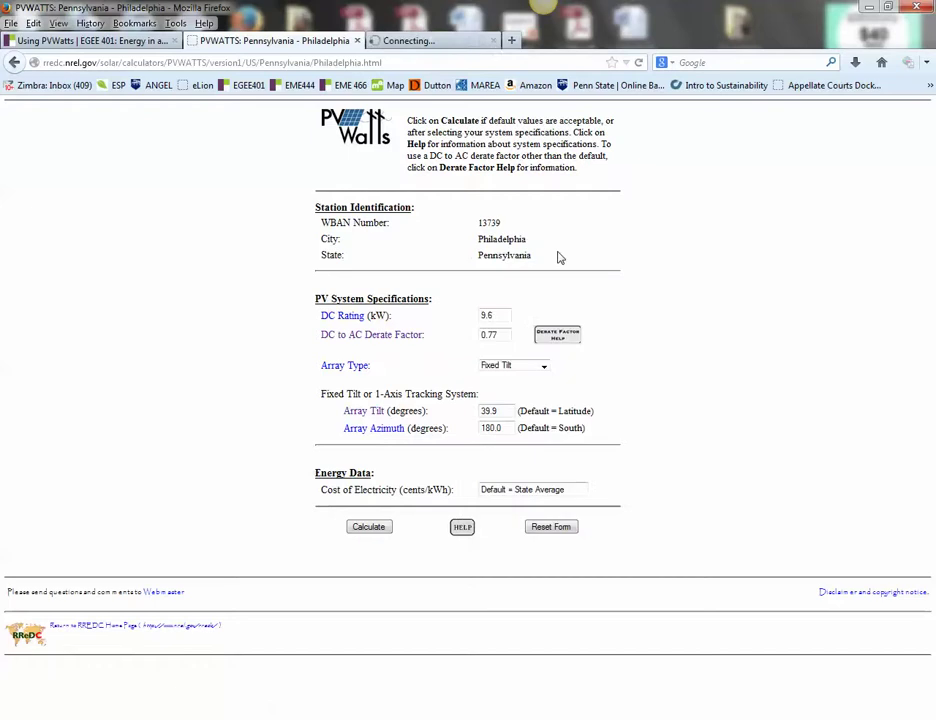
click(465, 43)
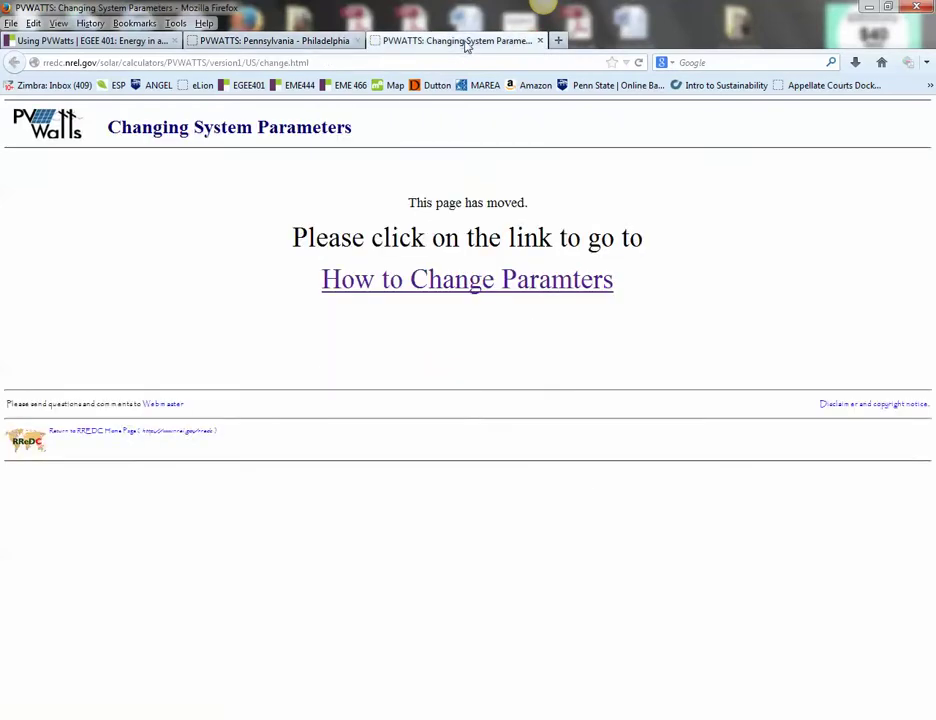
click(516, 294)
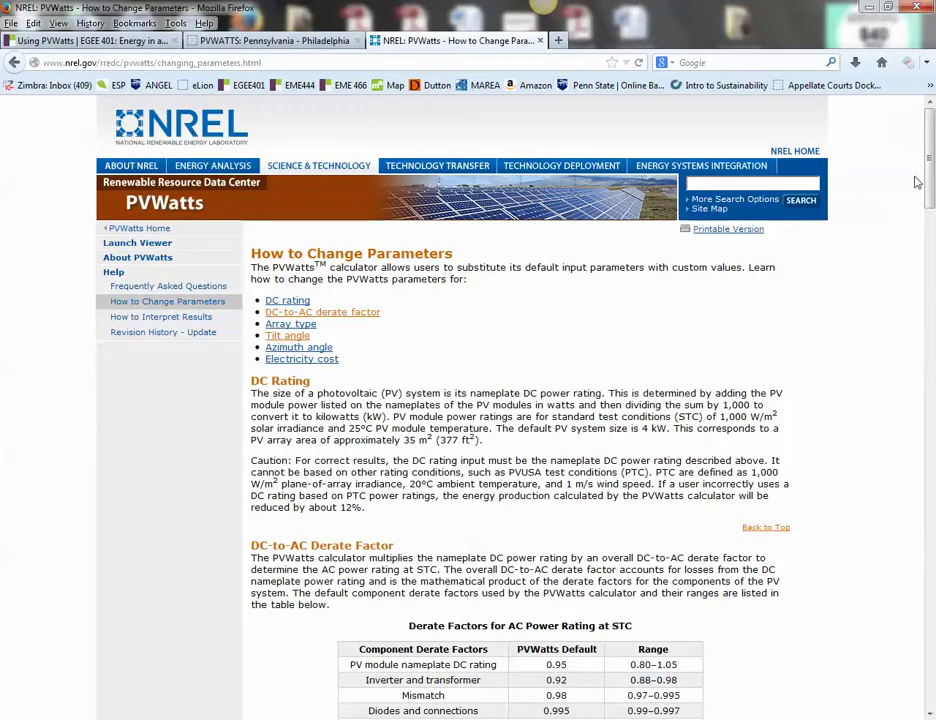
scroll(928, 190, down, 3)
mouse_move(928, 190)
mouse_down()
mouse_move(933, 170)
mouse_move(930, 190)
mouse_up()
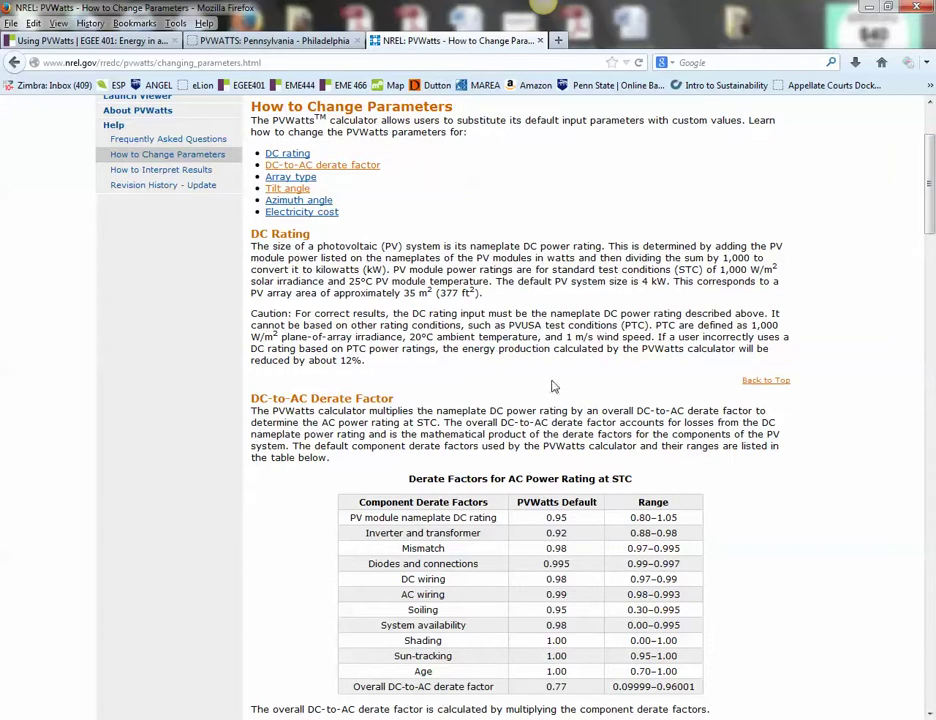
- Scroll through the array type, tilt and azimuth guidance, then back to the page top
drag(930, 212, 929, 283)
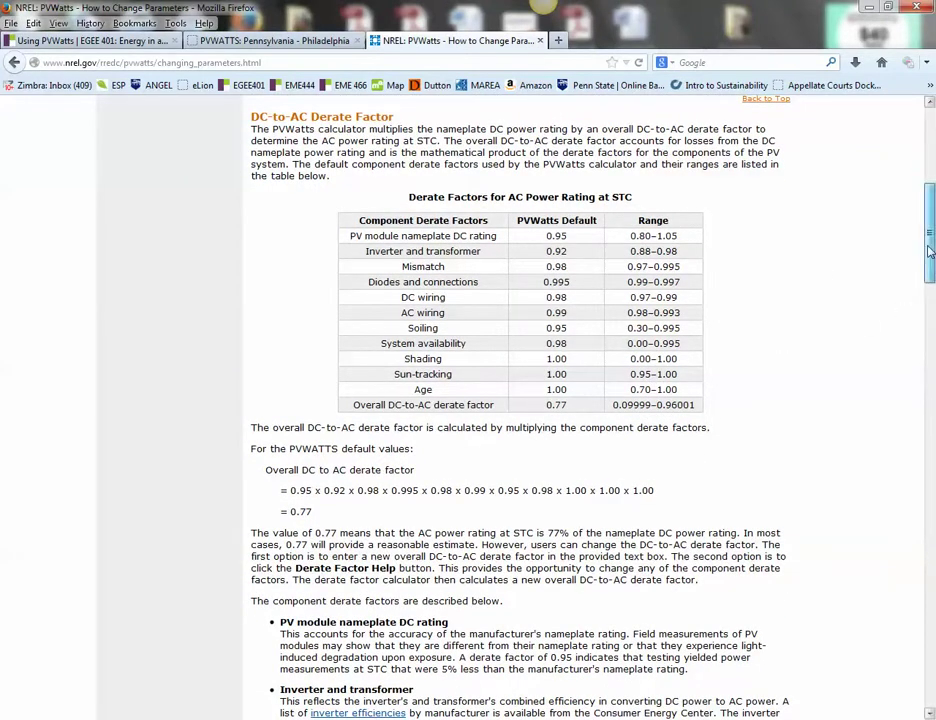
drag(929, 250, 909, 546)
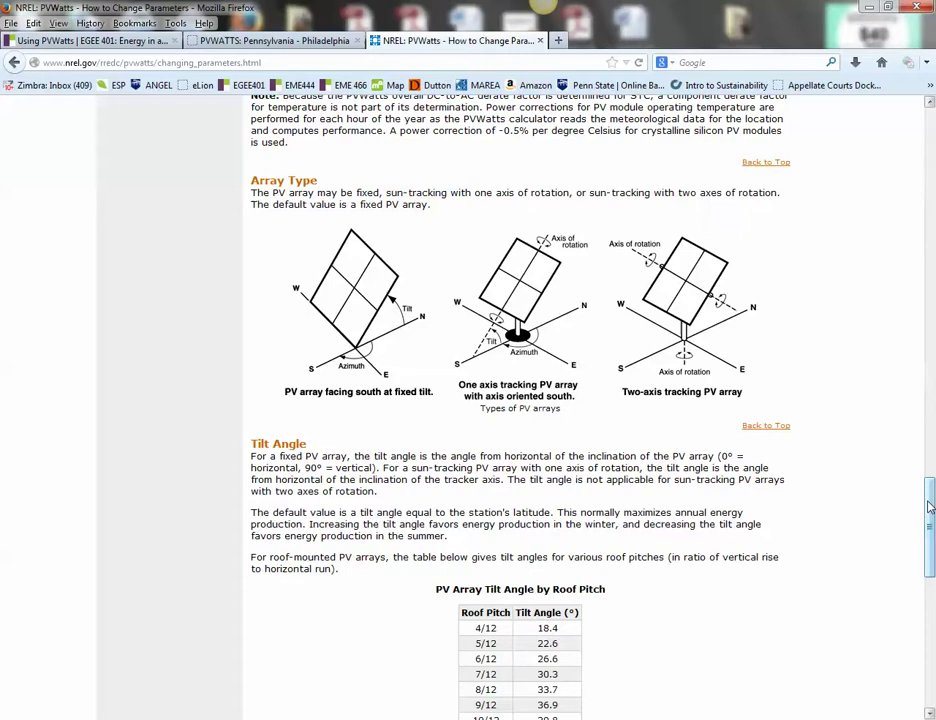
drag(931, 505, 931, 546)
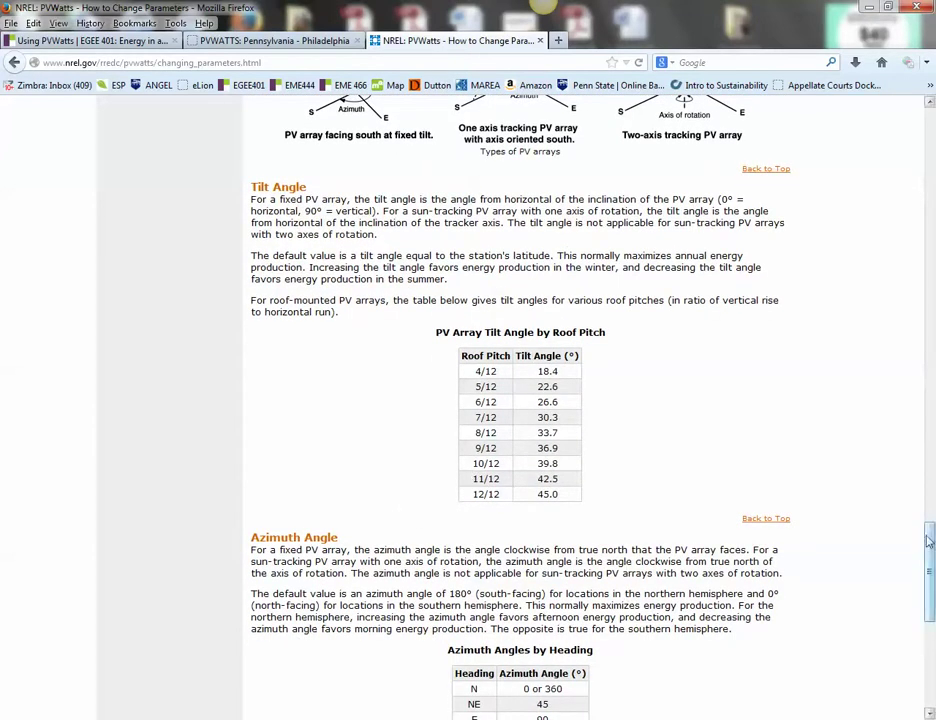
drag(929, 550, 929, 150)
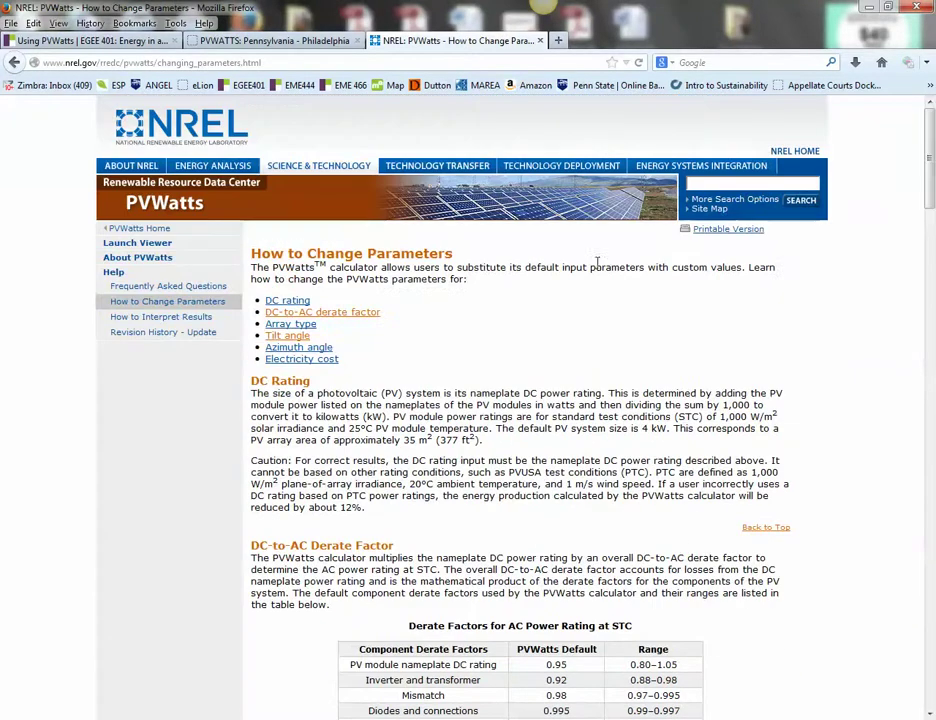
- Back on the Philadelphia form, leave the array type as Fixed Tilt
click(281, 41)
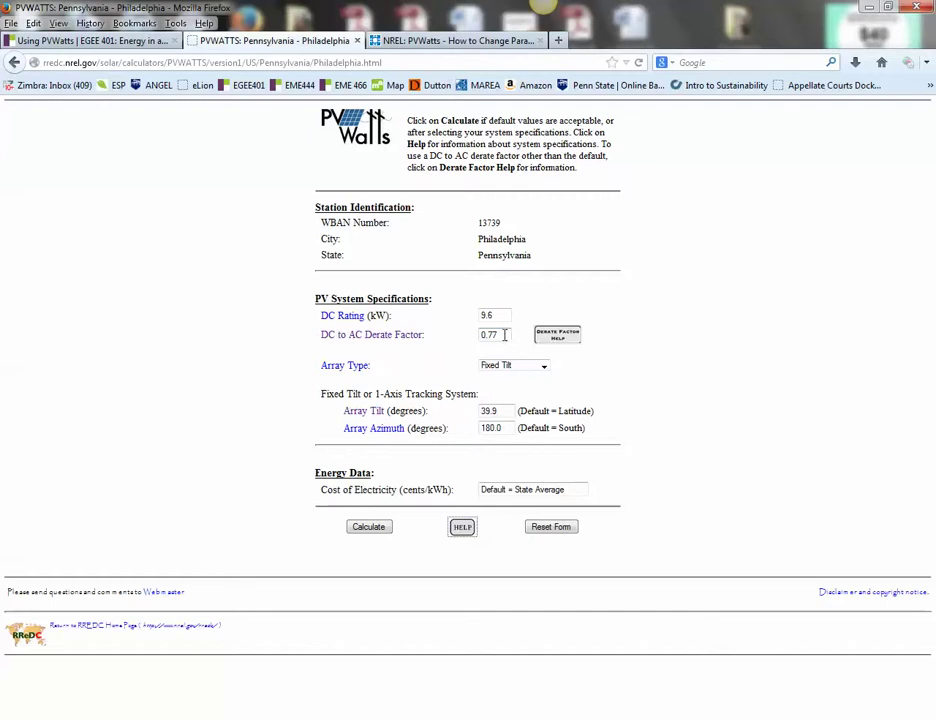
click(544, 368)
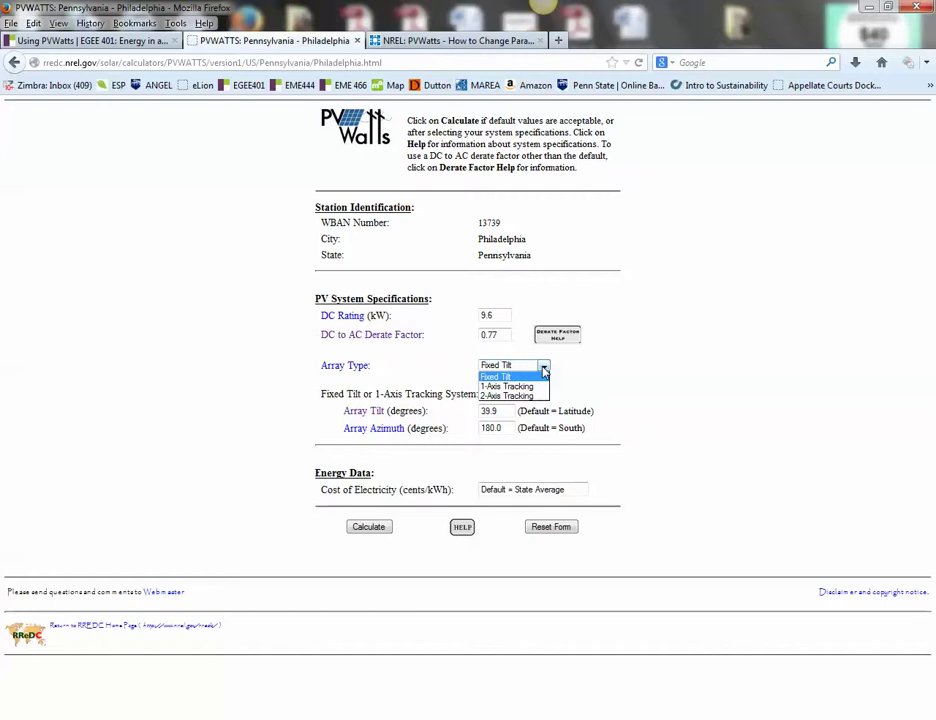
click(544, 371)
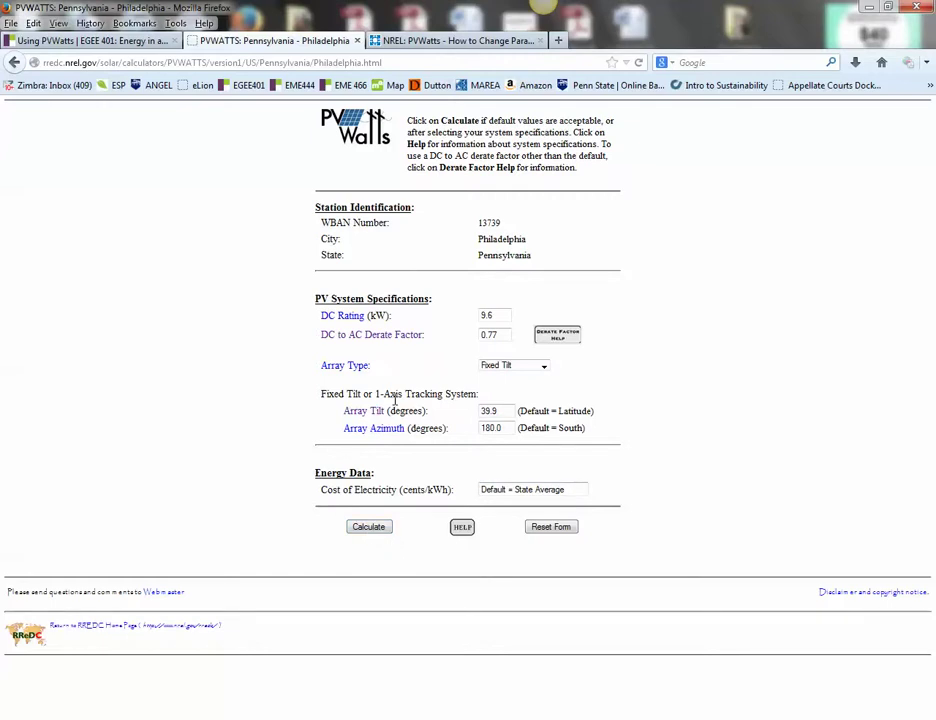
- Calculate results for the 9.6 kW system: 11578 kWh and $1111.49 per year
click(367, 527)
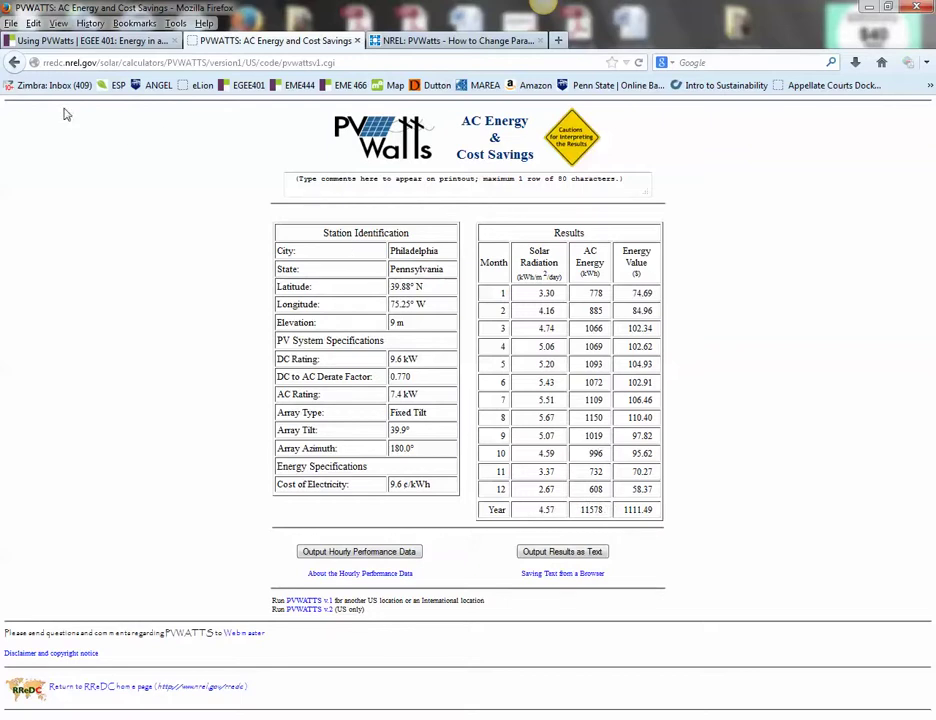
- Go back, change the DC rating to 10 kW and recalculate (12060 kWh, $1157.76 per year)
click(14, 62)
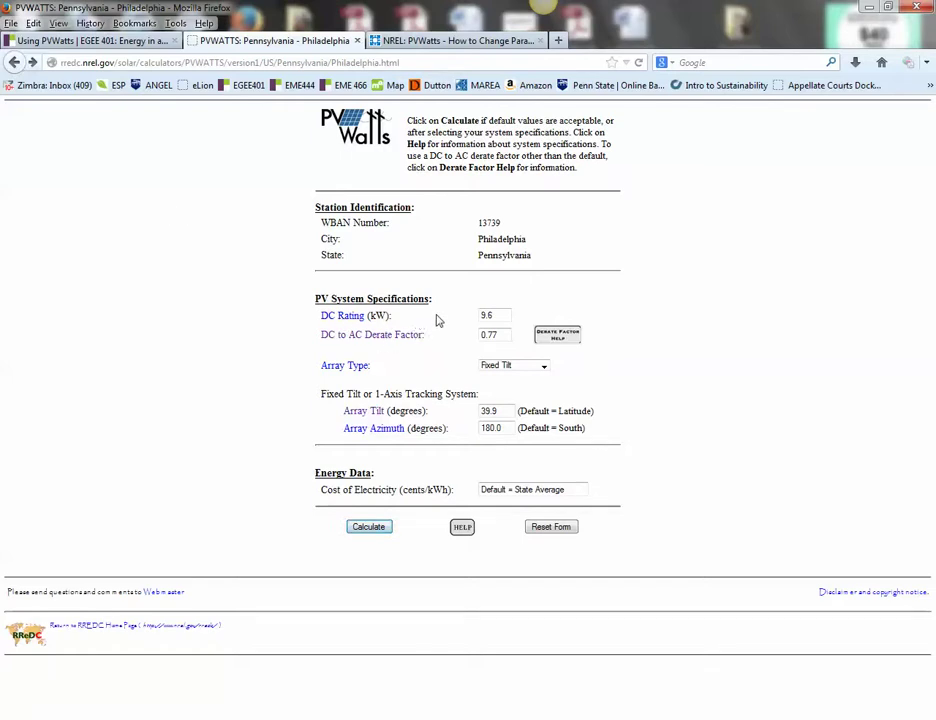
drag(497, 316, 481, 316)
text(10)
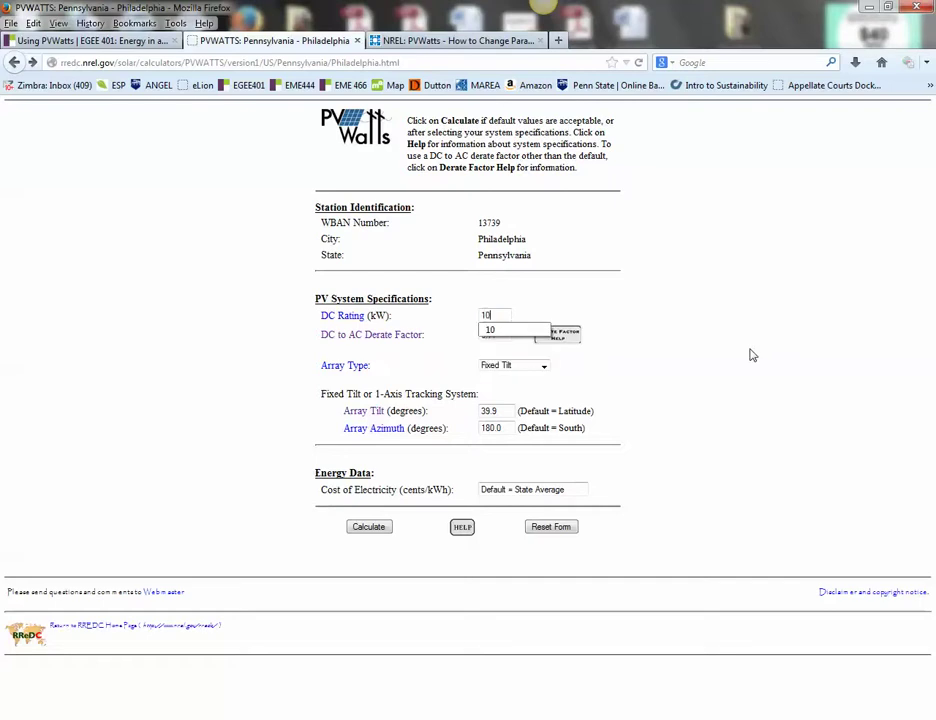
click(687, 372)
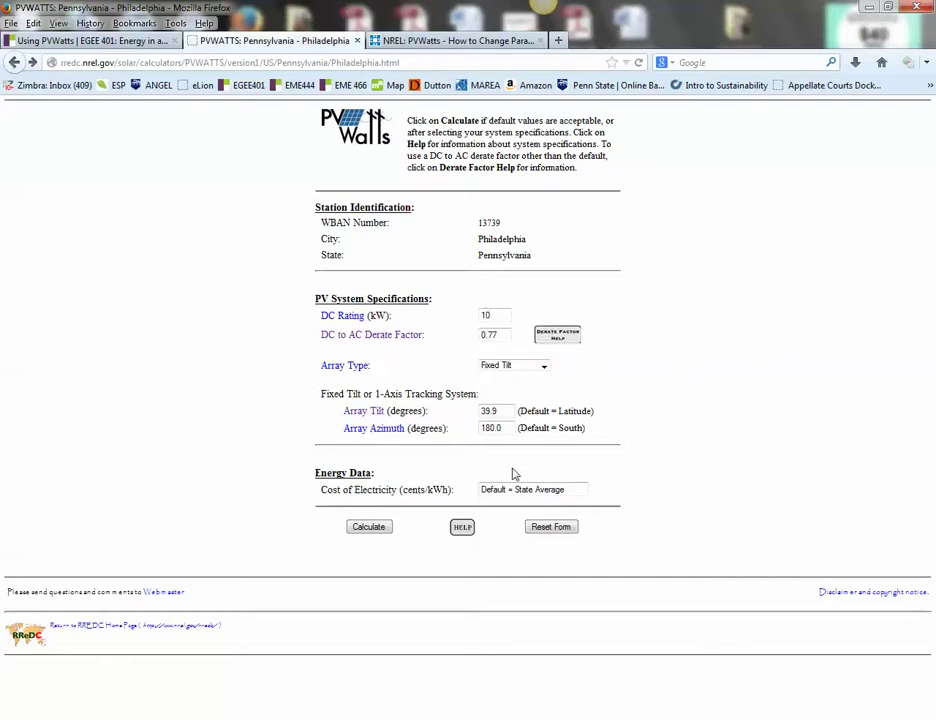
click(380, 533)
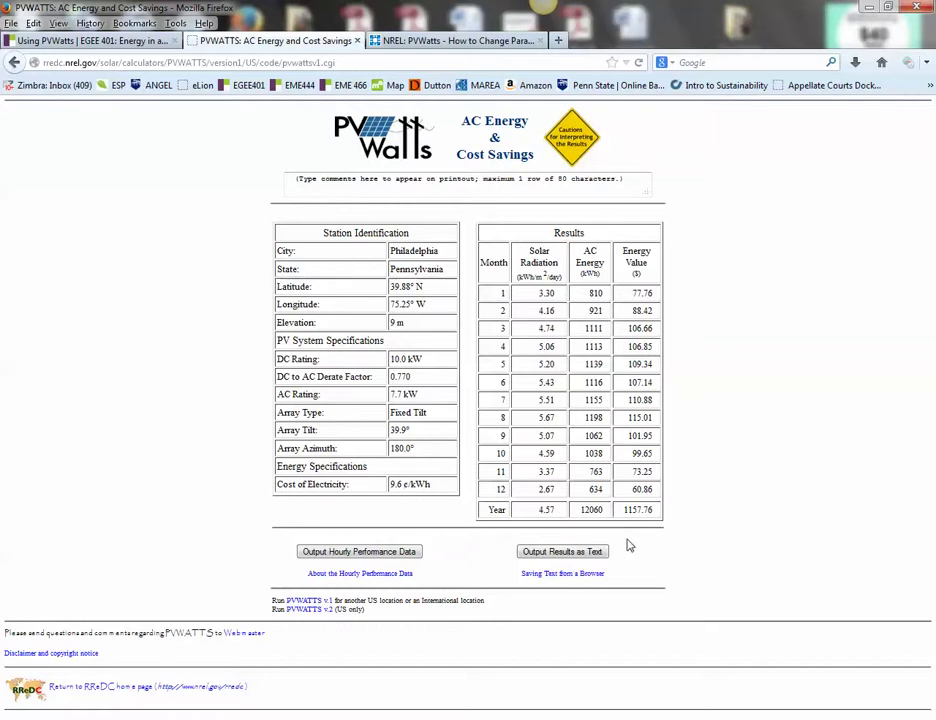
- Switch back to the How to Change Parameters help tab and scroll it briefly
click(513, 42)
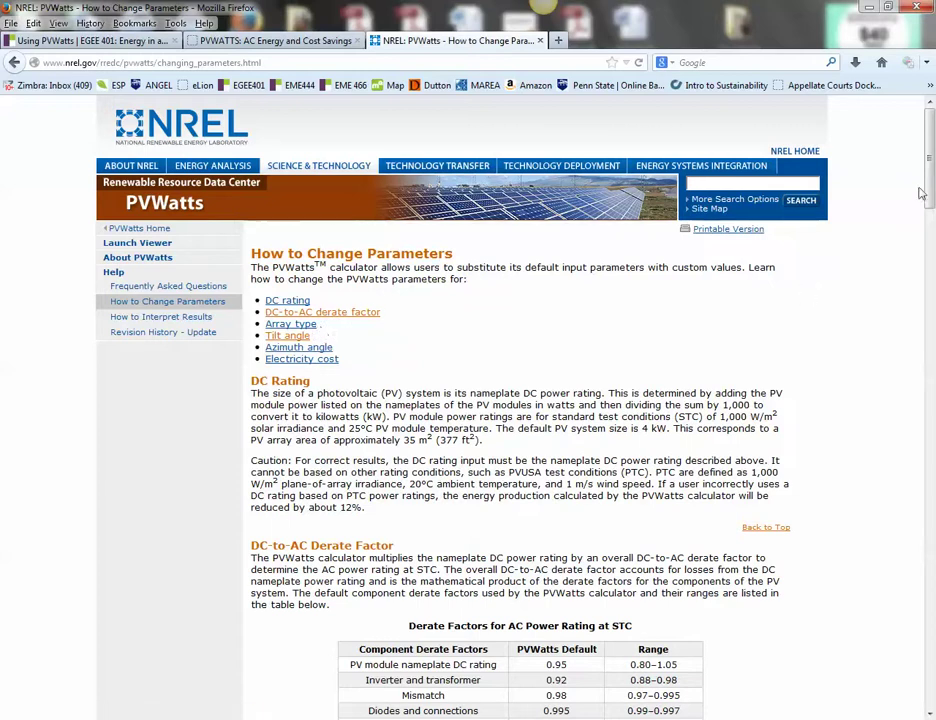
mouse_move(930, 190)
mouse_down()
mouse_move(930, 462)
mouse_move(930, 175)
mouse_up()
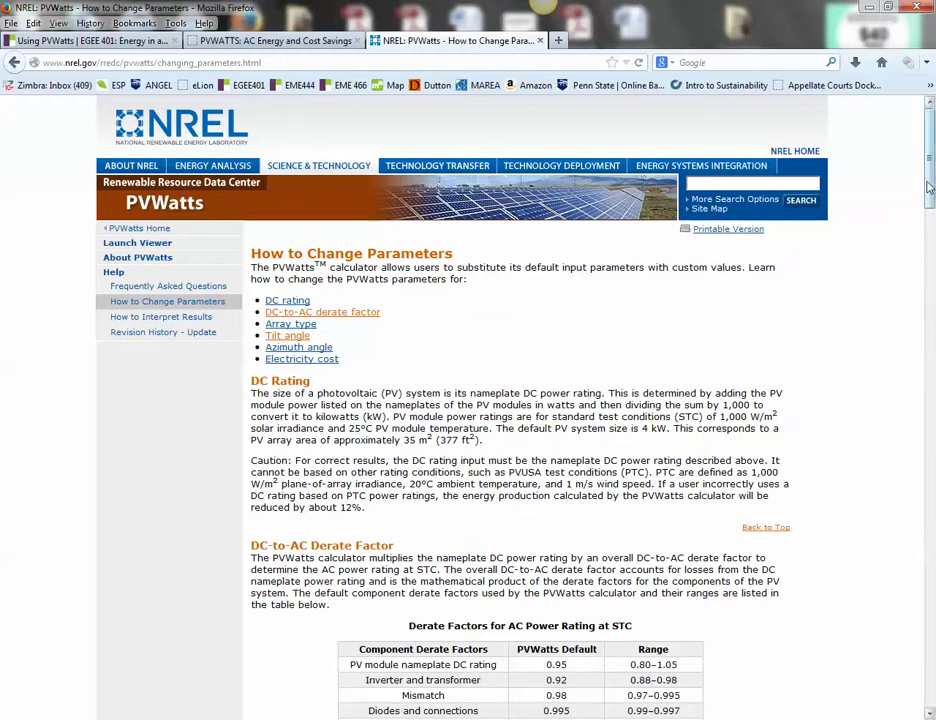
mouse_move(928, 194)
mouse_down()
mouse_move(928, 218)
mouse_move(928, 180)
mouse_up()
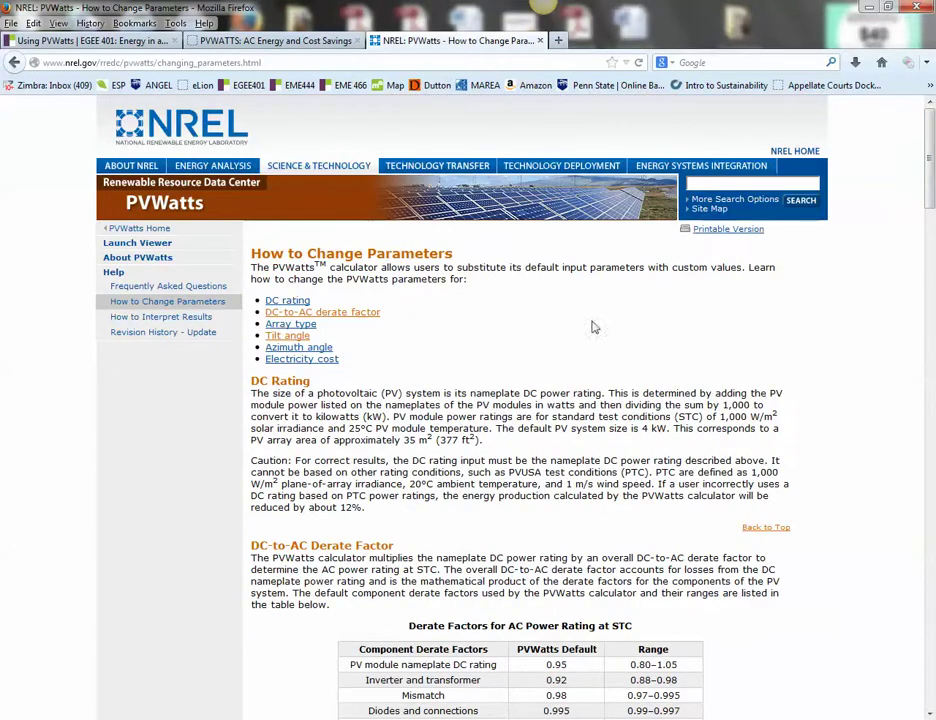